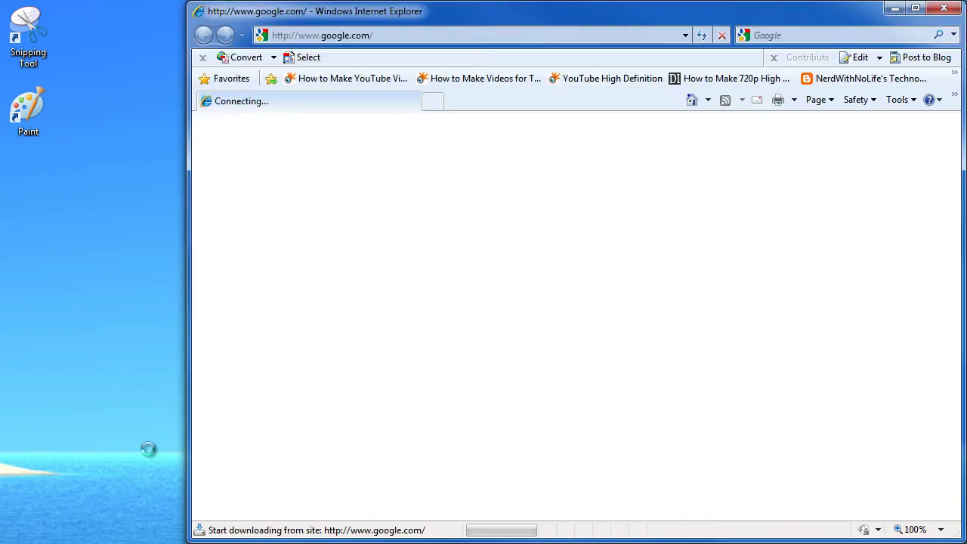
pyautogui.click(574, 36)
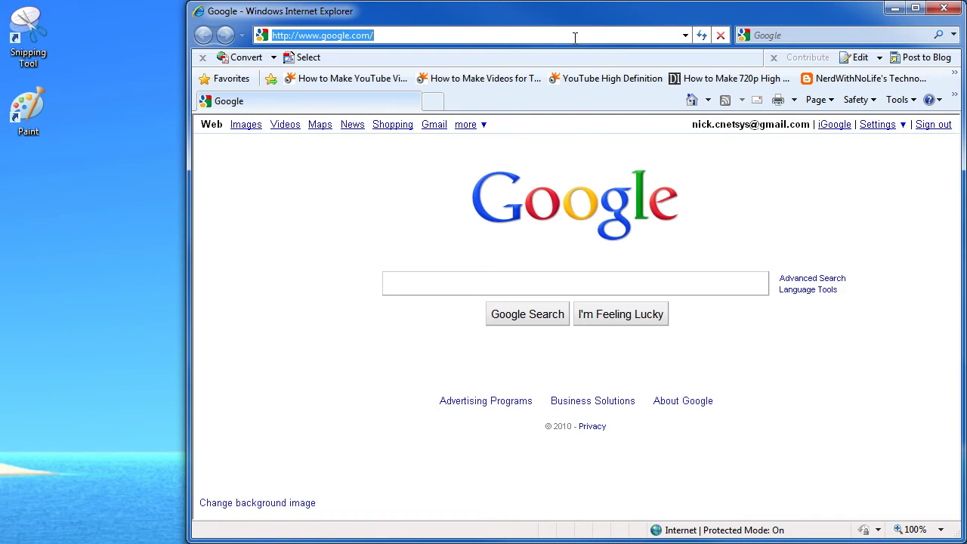
pyautogui.write('www.')
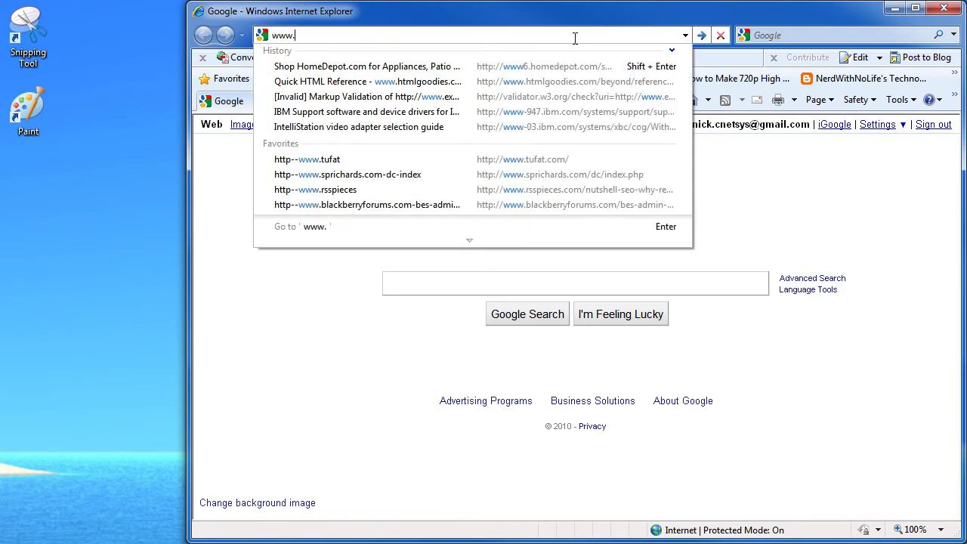
pyautogui.write('exp')
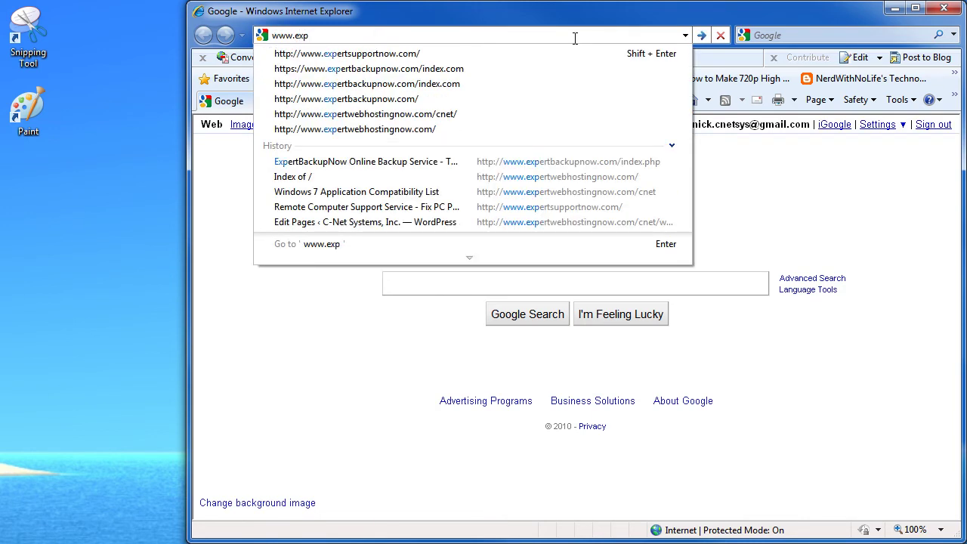
pyautogui.hotkey('shift', 'Return')
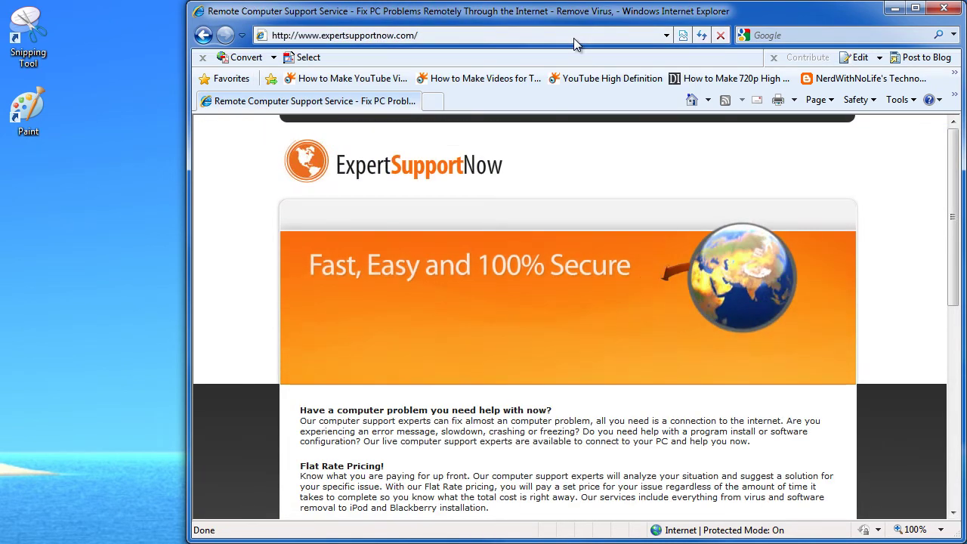
# Switch to the Snipping Tool and capture the web page's visible content, from the dark top bar to the Flat Rate Pricing text
pyautogui.doubleClick(34, 29)
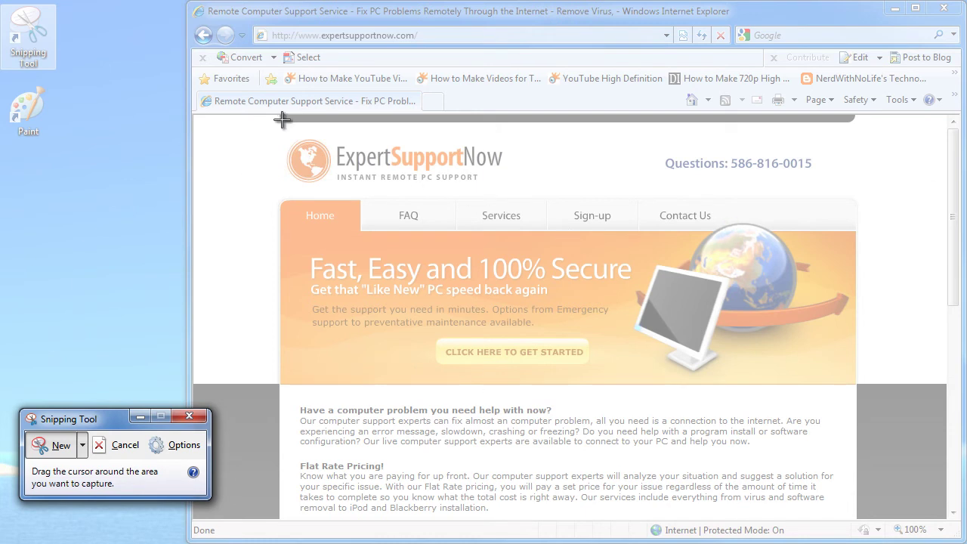
pyautogui.moveTo(273, 115); pyautogui.dragTo(866, 520)
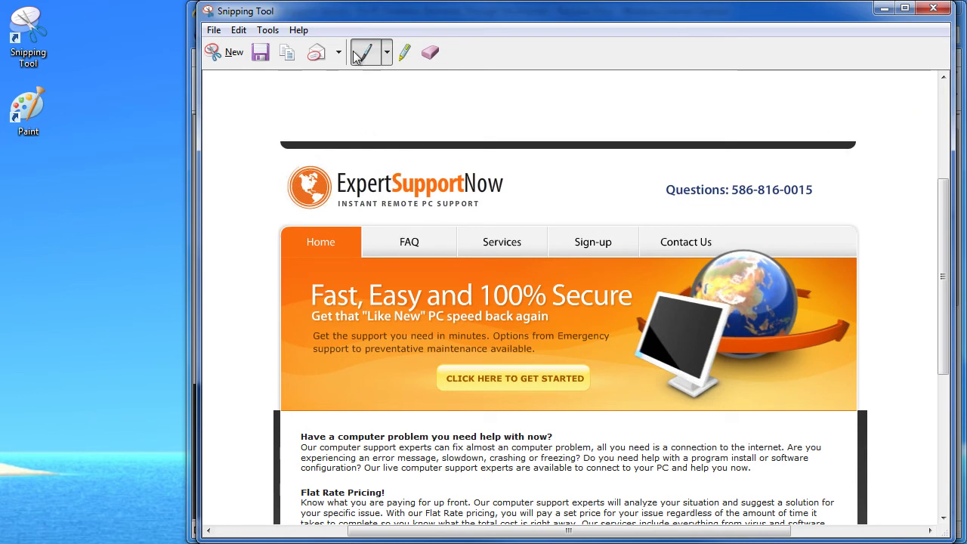
# Circle the Questions phone number with the blue pen and highlight part of the paragraph under "Have a computer problem you need help with now?"
pyautogui.click(387, 54)
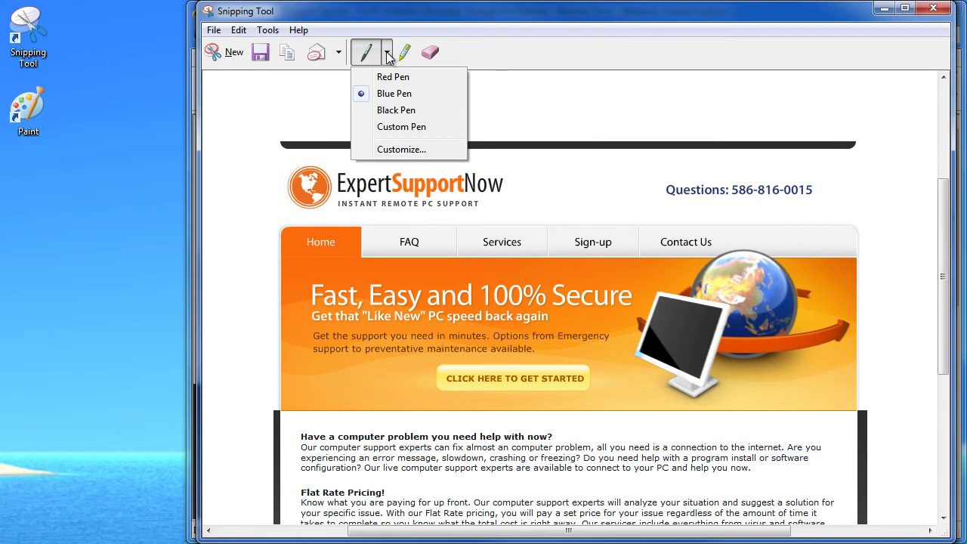
pyautogui.click(387, 53)
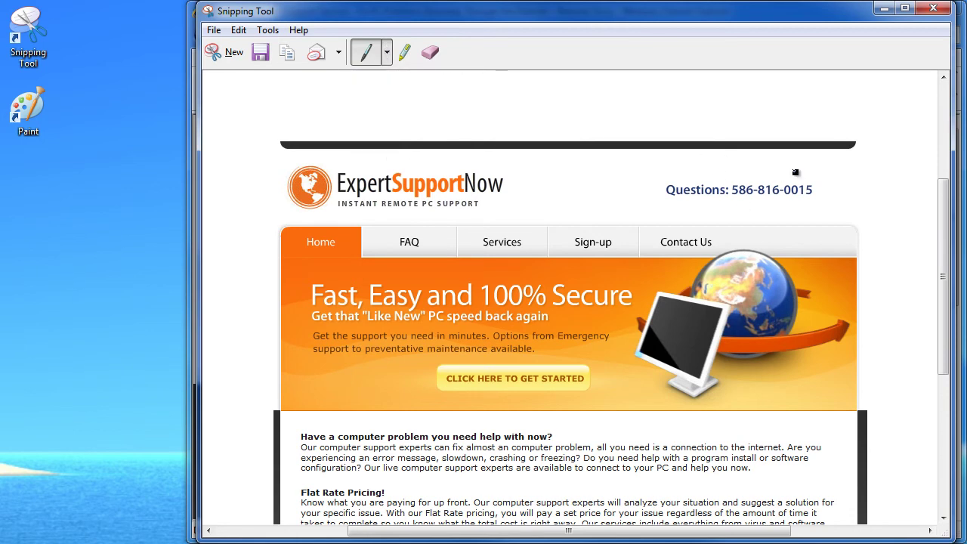
pyautogui.moveTo(796, 172)
pyautogui.mouseDown()
pyautogui.moveTo(750, 168)
pyautogui.moveTo(685, 215)
pyautogui.moveTo(842, 199)
pyautogui.moveTo(794, 169)
pyautogui.mouseUp()
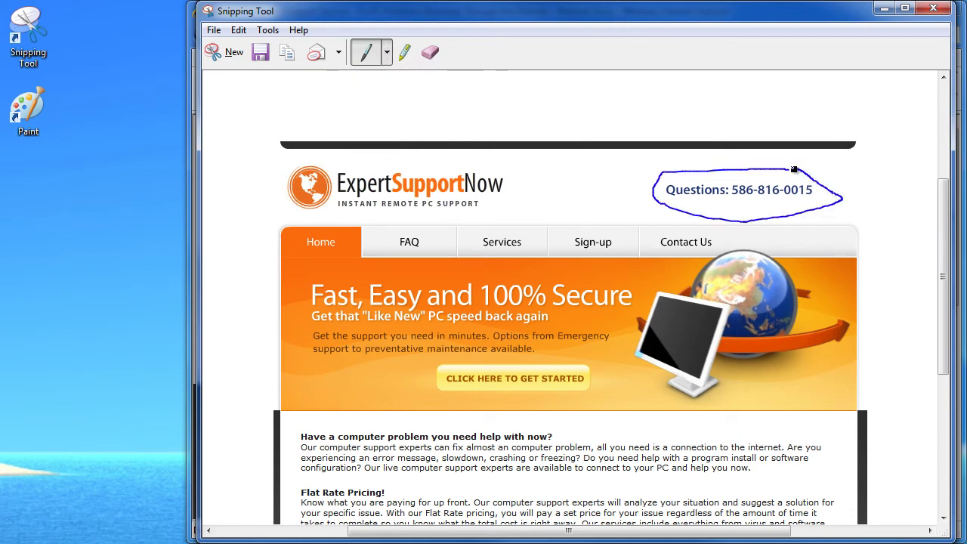
pyautogui.click(404, 54)
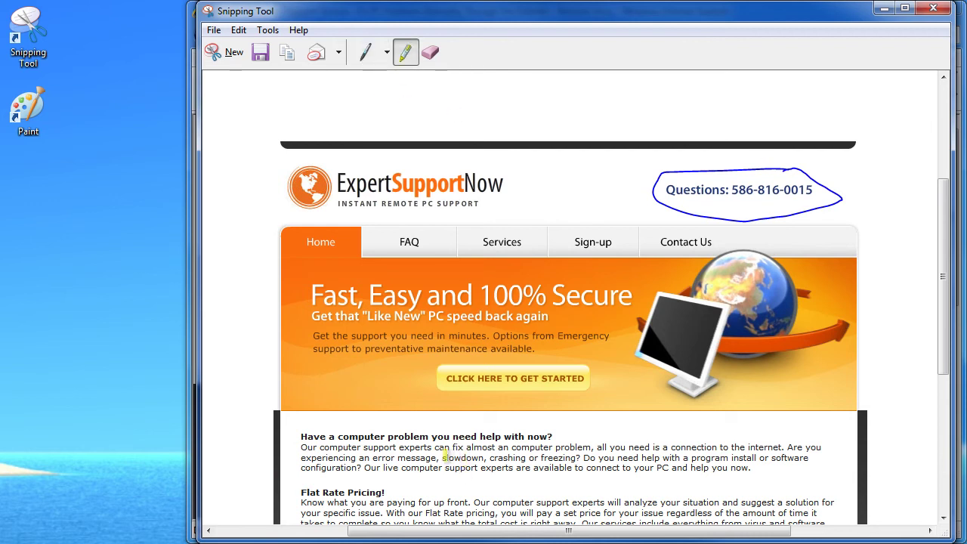
pyautogui.moveTo(444, 457); pyautogui.dragTo(707, 452)
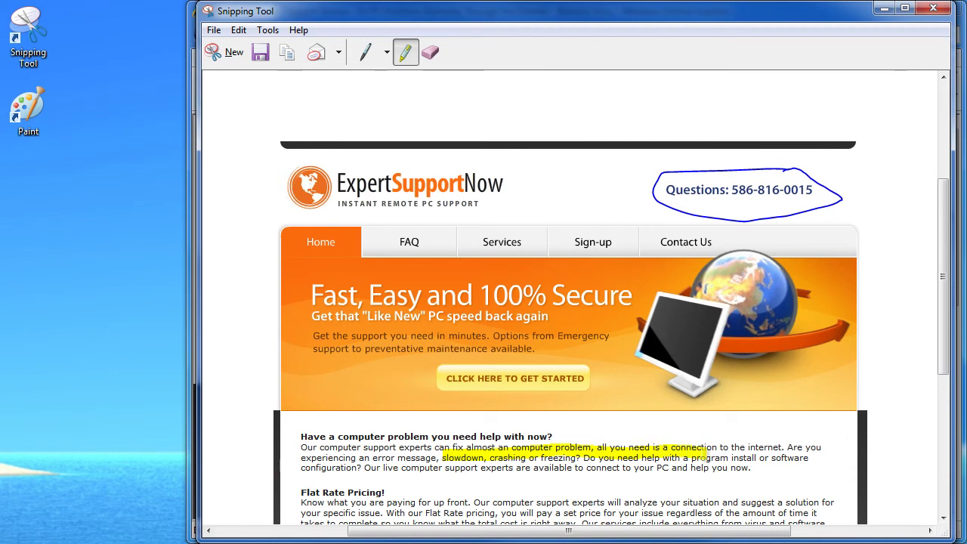
# Erase the blue circle and the yellow highlight from the snip
pyautogui.click(431, 54)
pyautogui.click(728, 221)
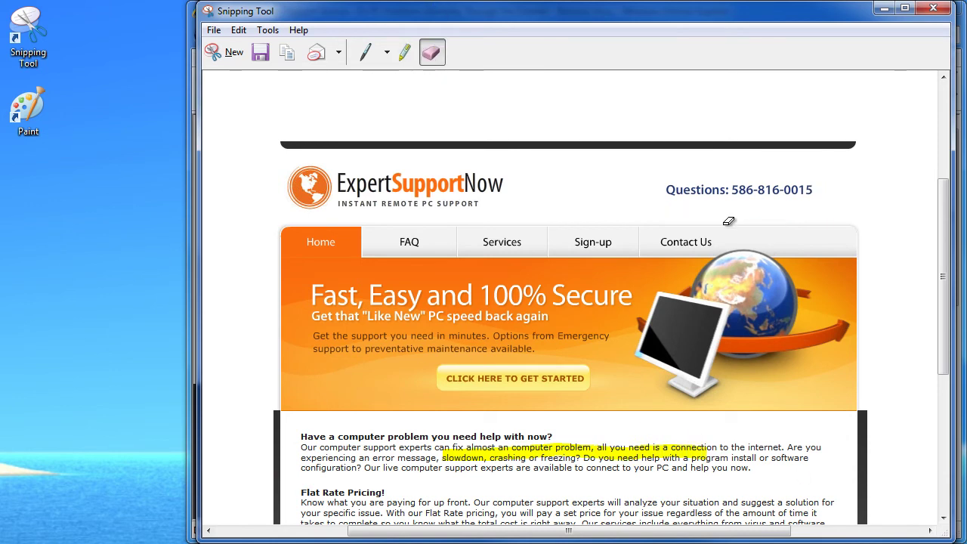
pyautogui.click(592, 450)
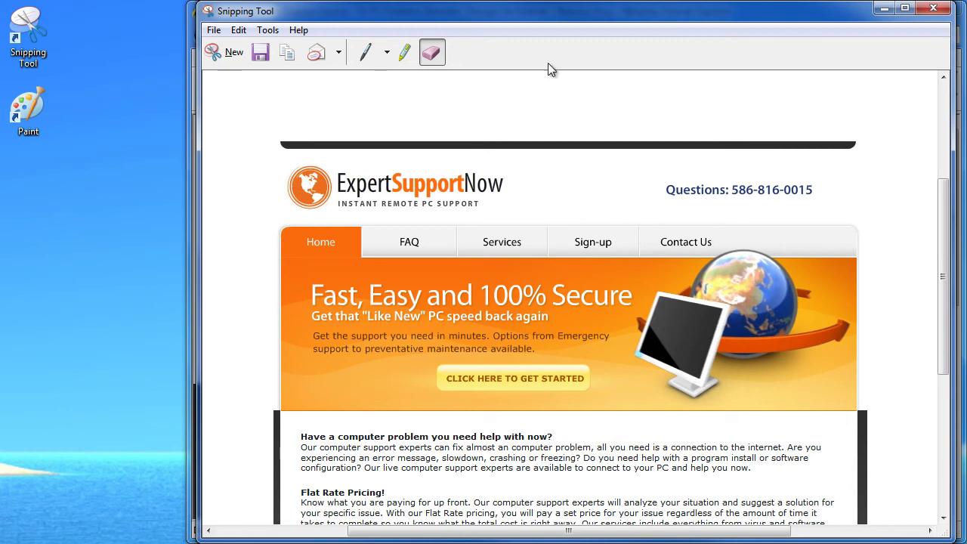
pyautogui.click(337, 54)
pyautogui.click(268, 80)
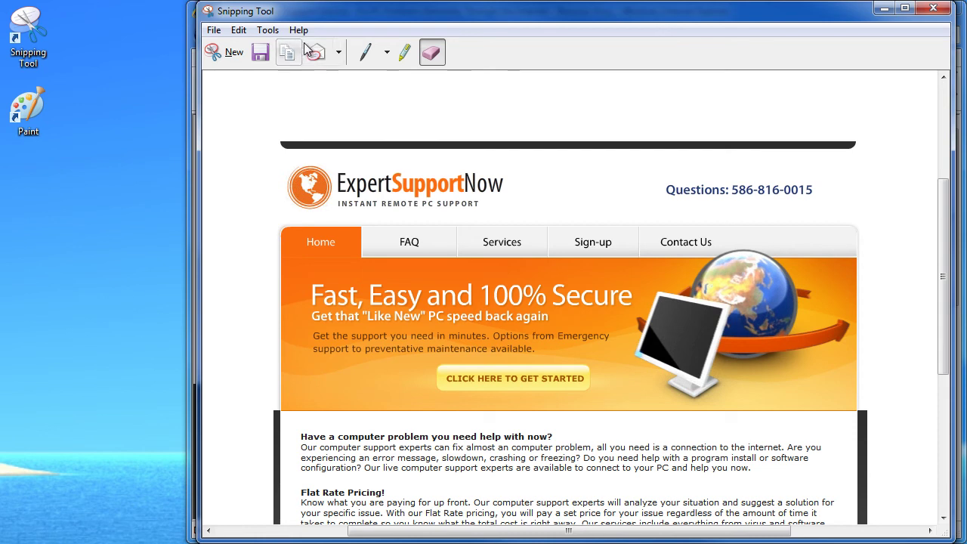
# Save the snip as a PNG file named Demo in the Pictures library, and close the Snipping Tool and the browser
pyautogui.click(264, 54)
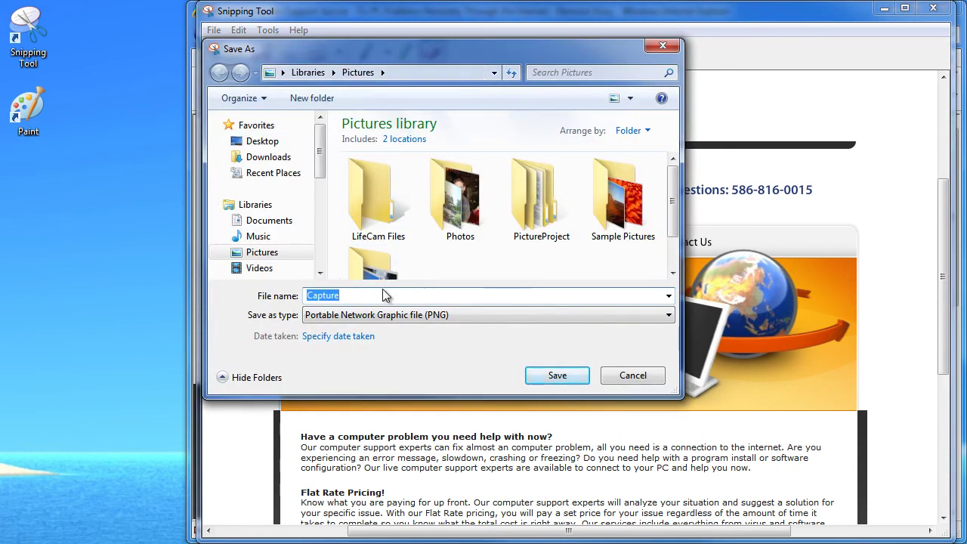
pyautogui.write('Demo')
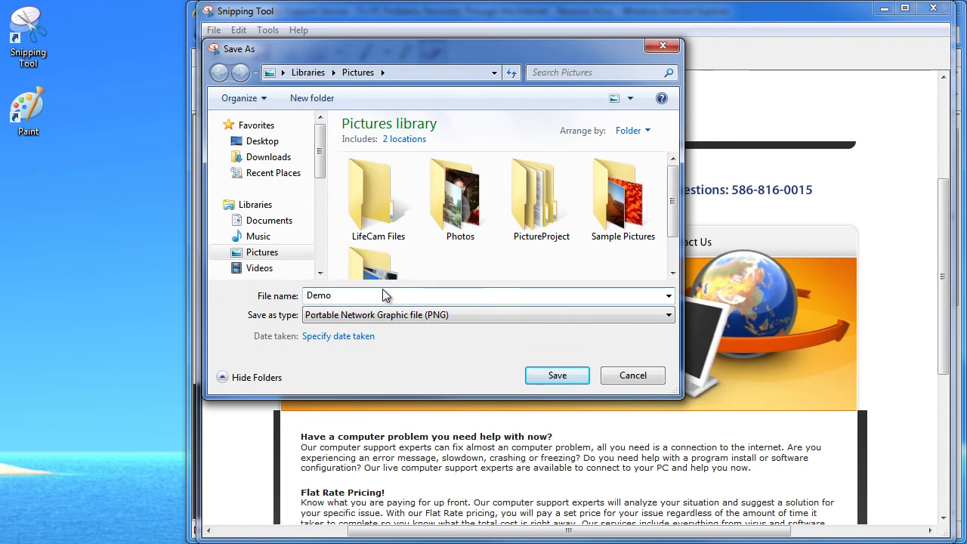
pyautogui.click(572, 374)
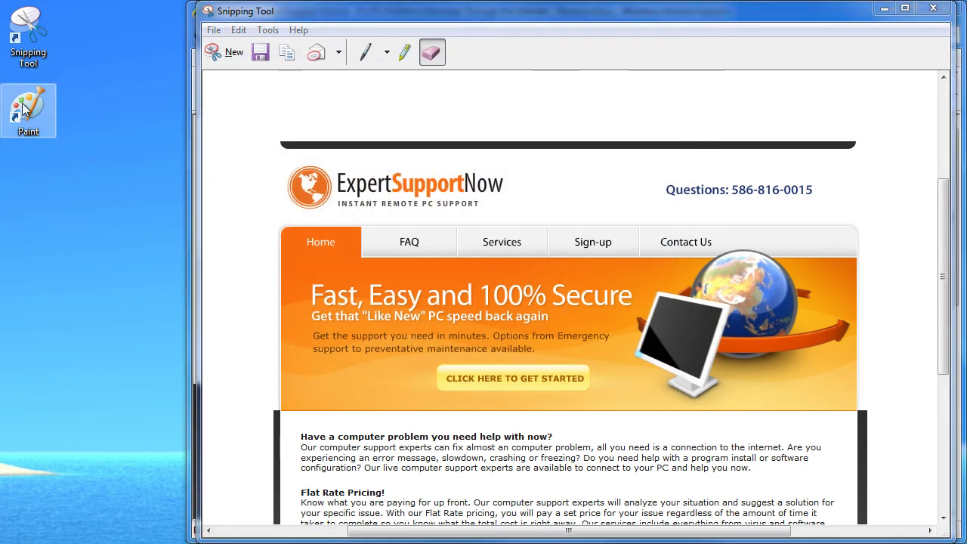
pyautogui.click(934, 11)
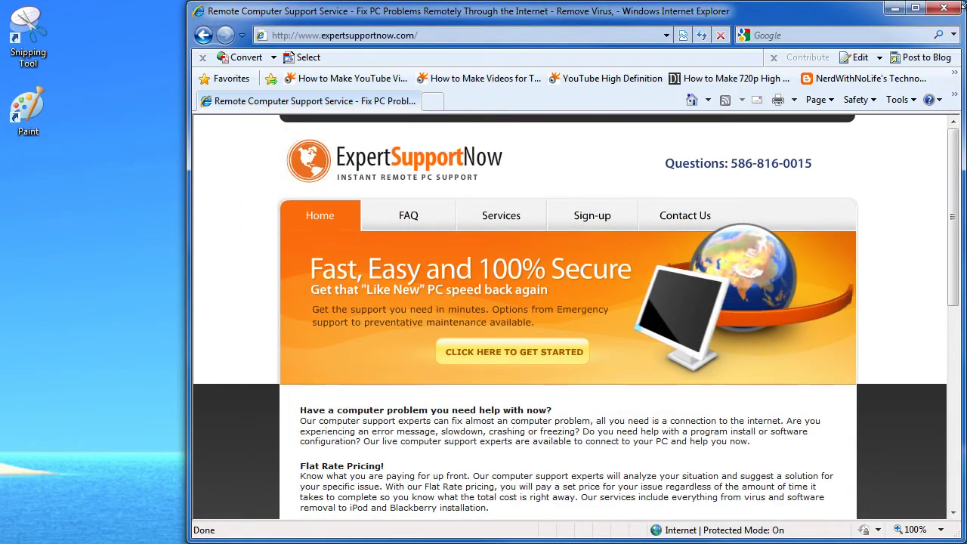
pyautogui.click(943, 8)
# Switch to Paint and open the Demo picture from the Pictures library
pyautogui.doubleClick(28, 110)
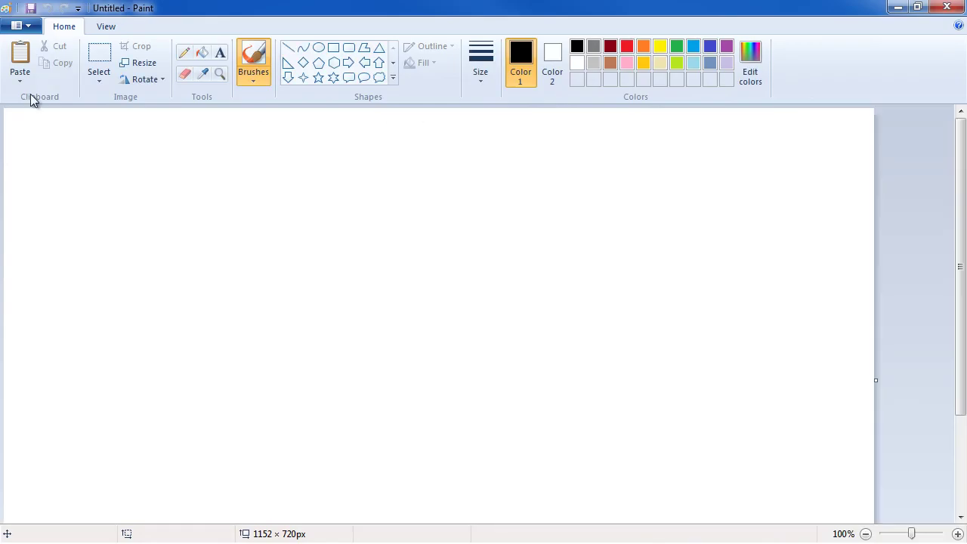
pyautogui.click(17, 29)
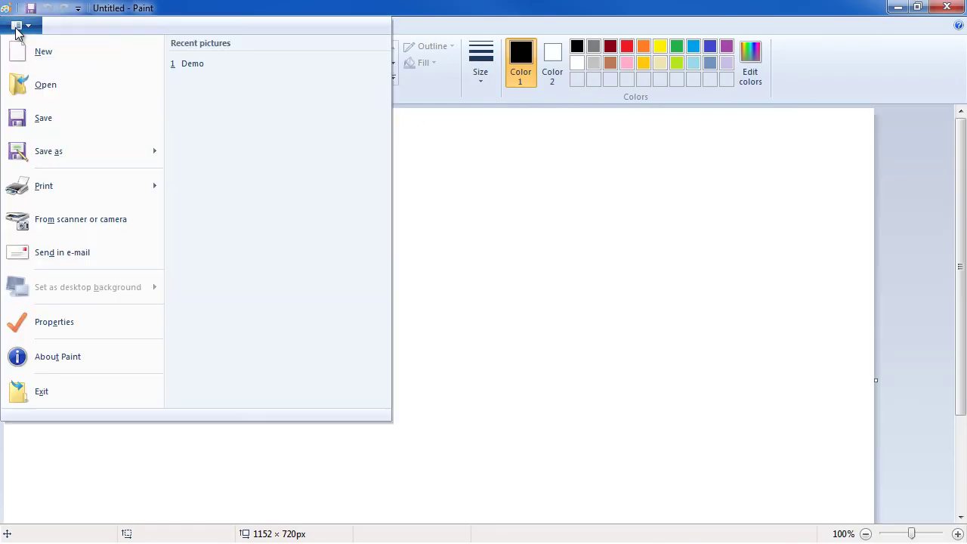
pyautogui.click(48, 87)
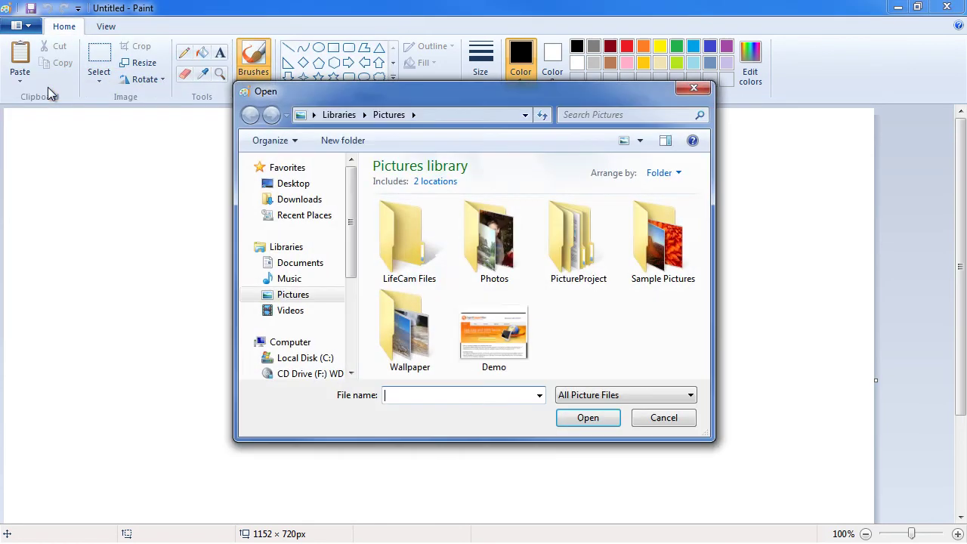
pyautogui.doubleClick(486, 331)
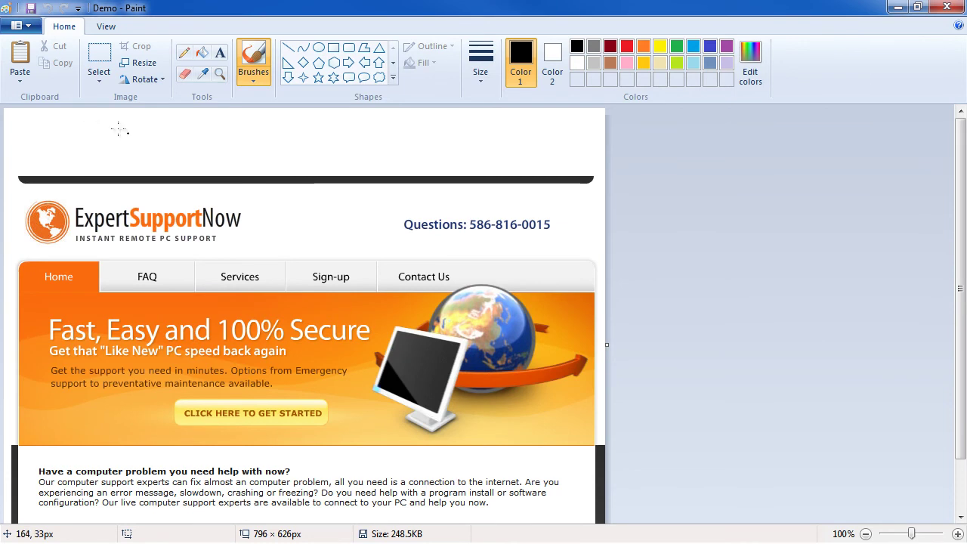
# Select the area from the navigation bar to the picture's lower edge, about 792 × 428 px, and move it up slightly toward the logo
pyautogui.moveTo(961, 256); pyautogui.dragTo(944, 344)
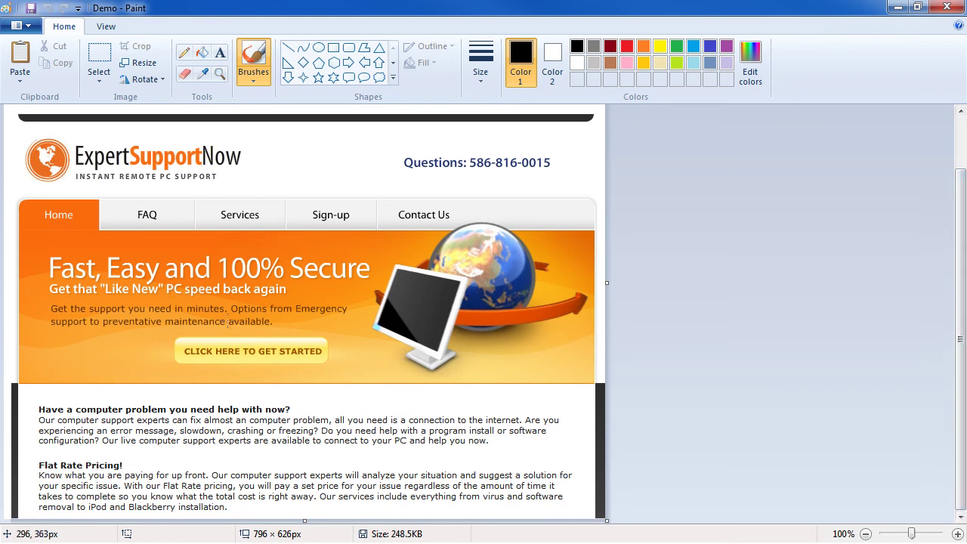
pyautogui.click(104, 67)
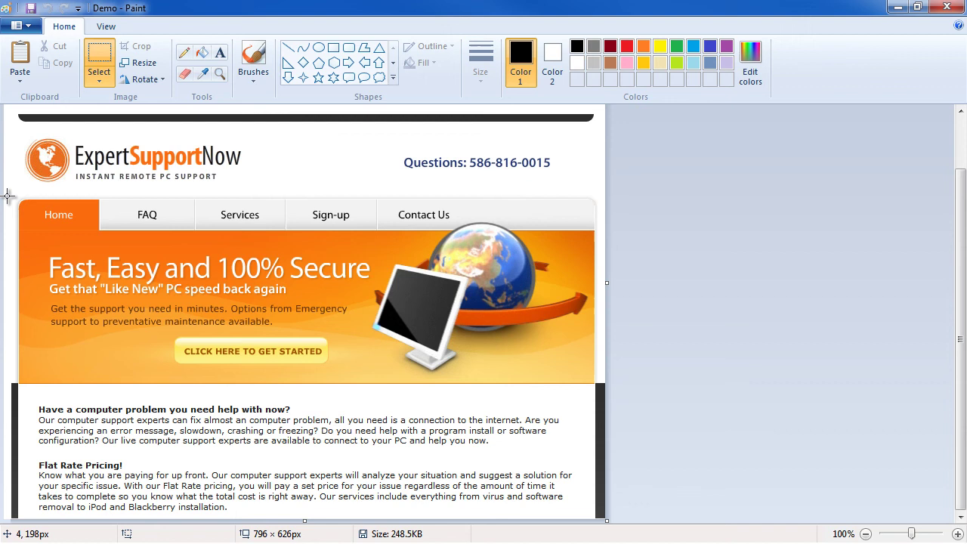
pyautogui.moveTo(8, 196); pyautogui.dragTo(611, 519)
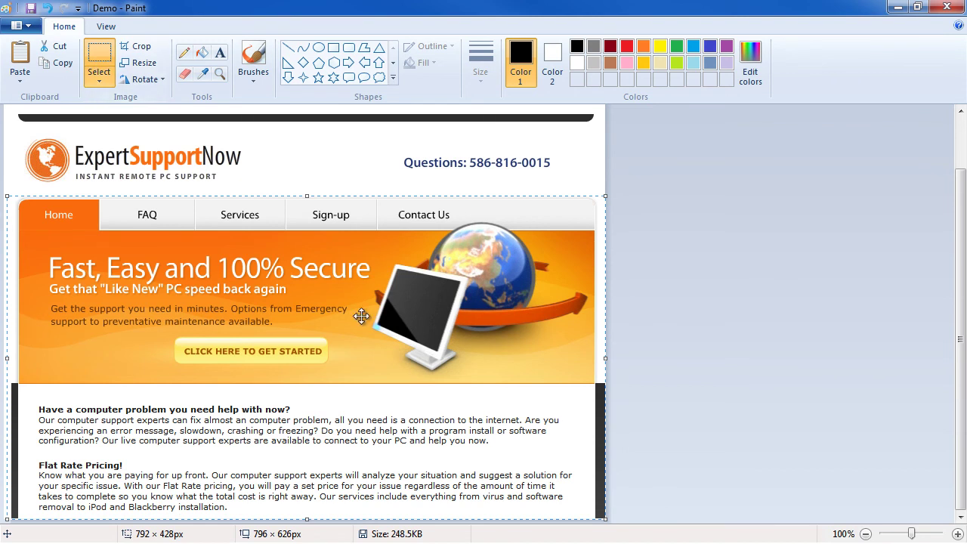
pyautogui.moveTo(345, 326); pyautogui.dragTo(345, 312)
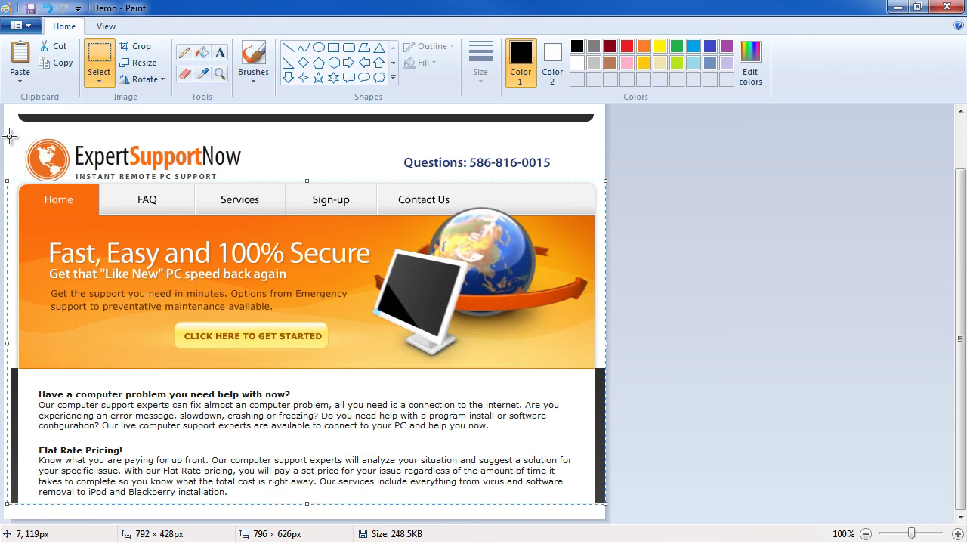
# Select the logo header and everything below it, about 789 × 507 px, and move it up closer to the dark bar
pyautogui.moveTo(9, 136); pyautogui.dragTo(605, 522)
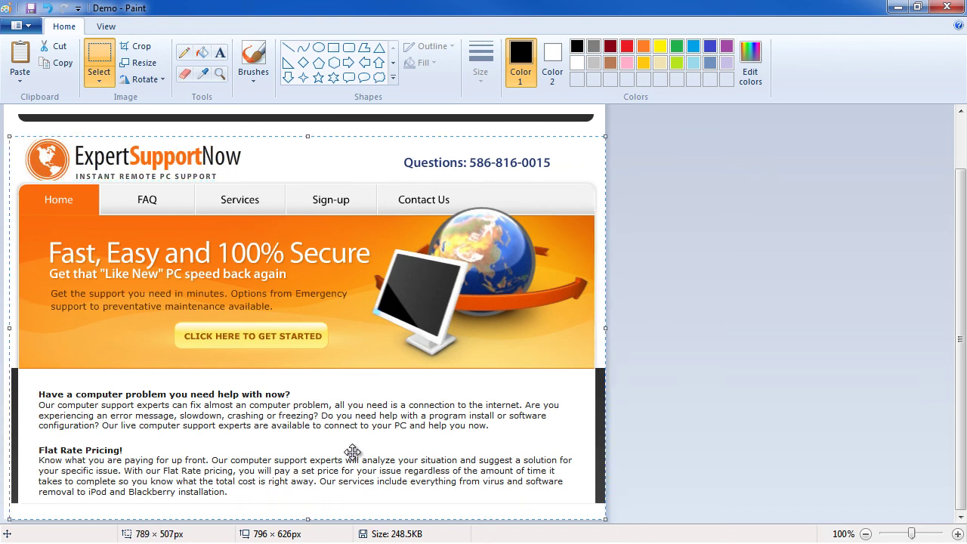
pyautogui.moveTo(353, 452); pyautogui.dragTo(295, 188)
pyautogui.moveTo(631, 485); pyautogui.dragTo(350, 441)
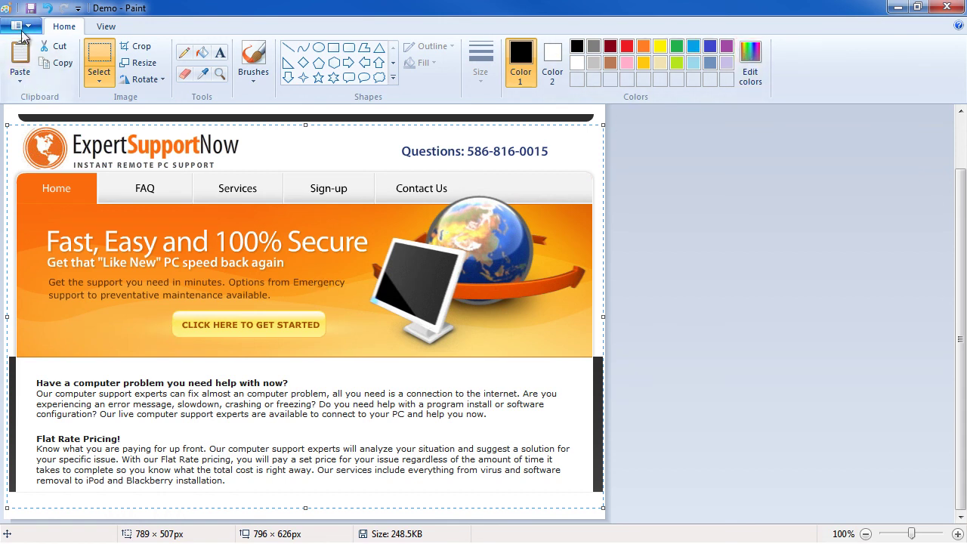
# Save the edited Demo picture and close Paint
pyautogui.click(30, 7)
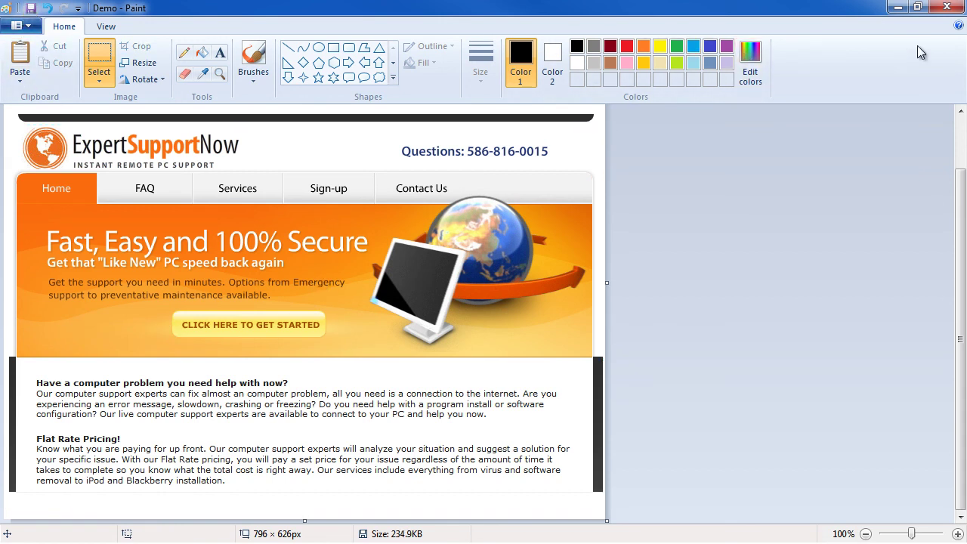
pyautogui.click(947, 9)
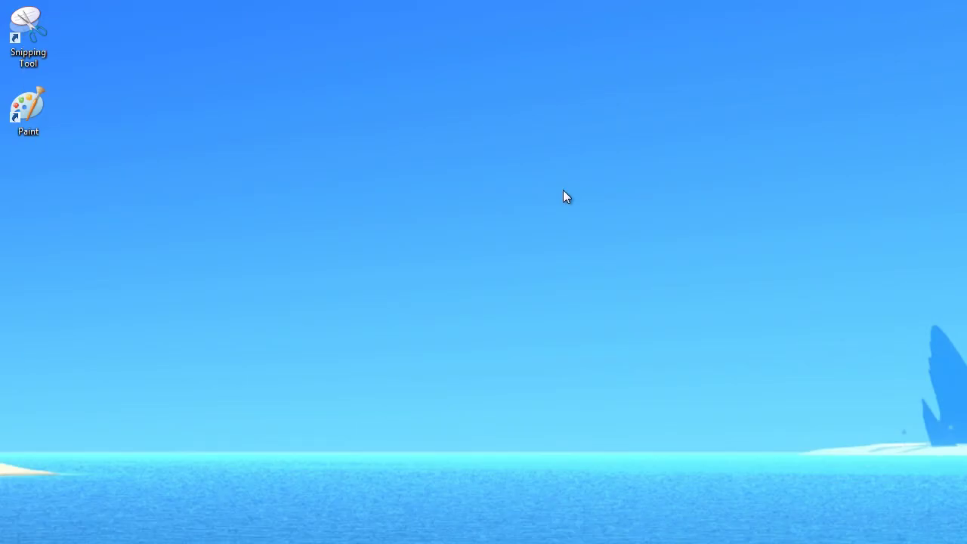